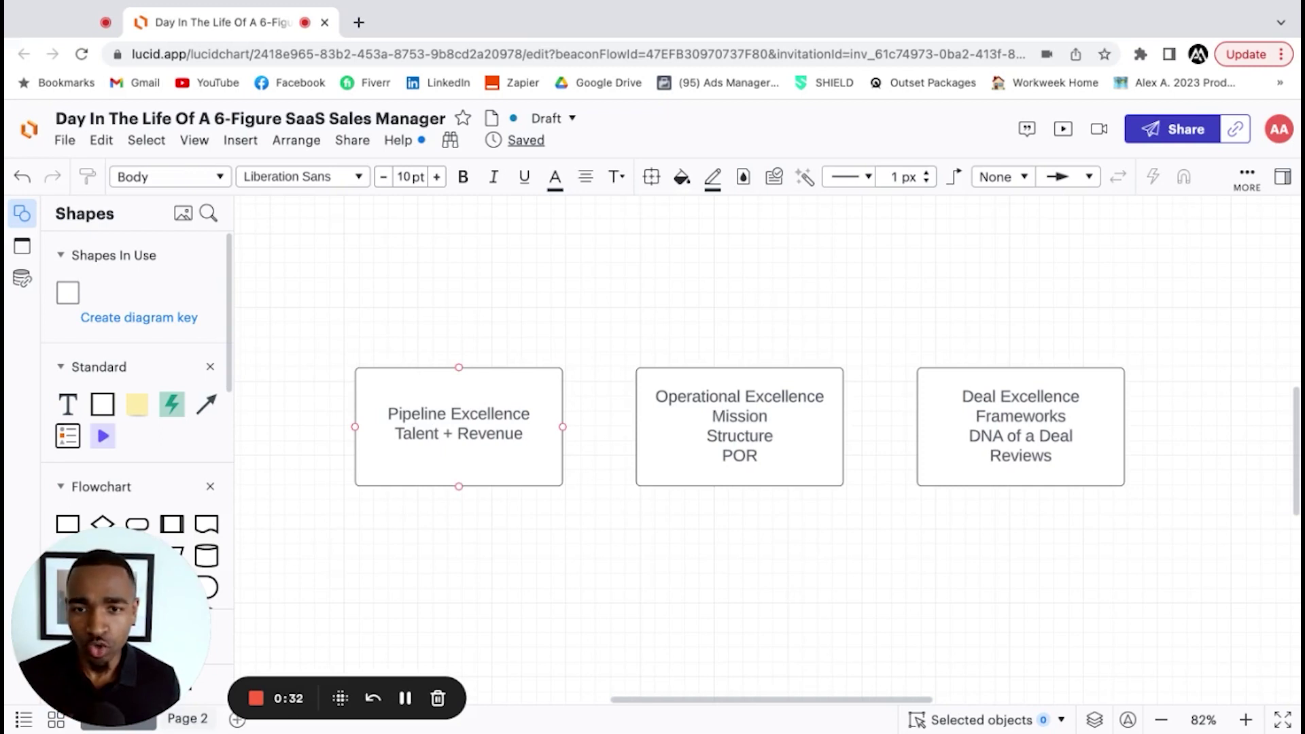
# Give the Pipeline Excellence box a green fill from the toolbar's fill colour palette, then deselect it
pyautogui.click(475, 462)
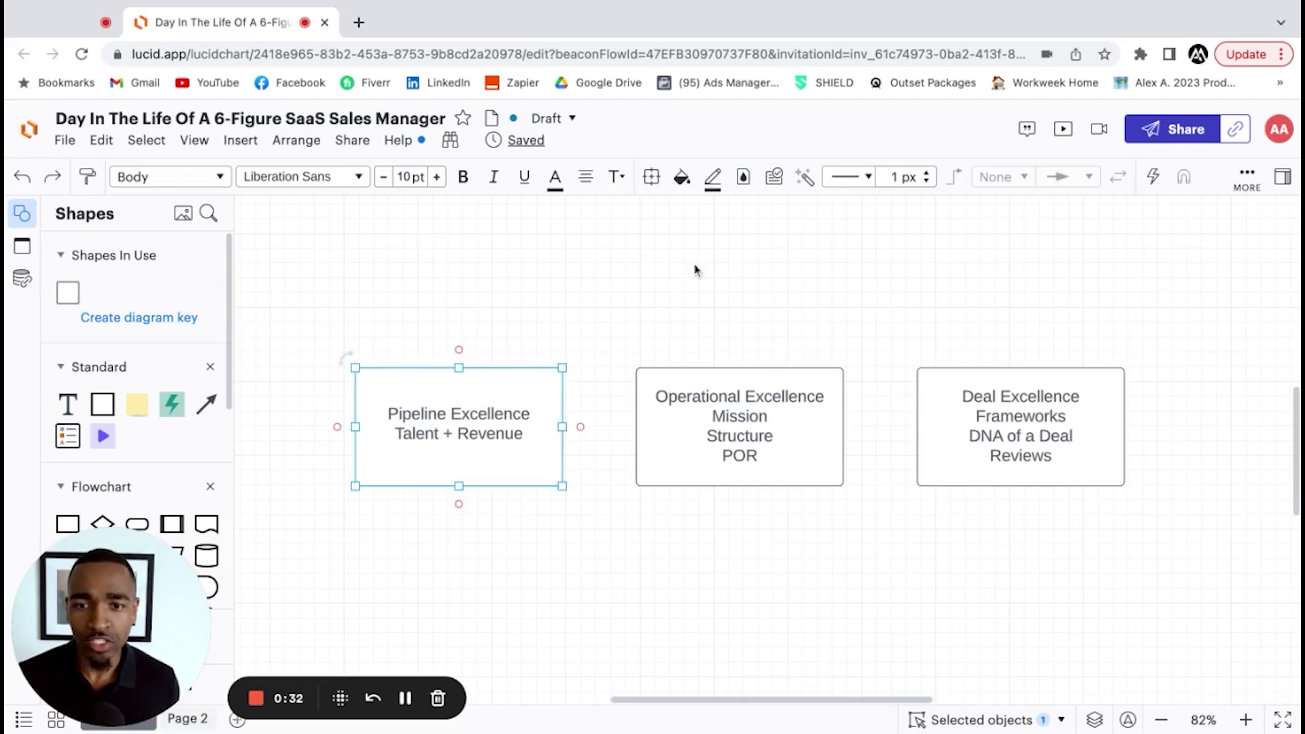
pyautogui.click(679, 178)
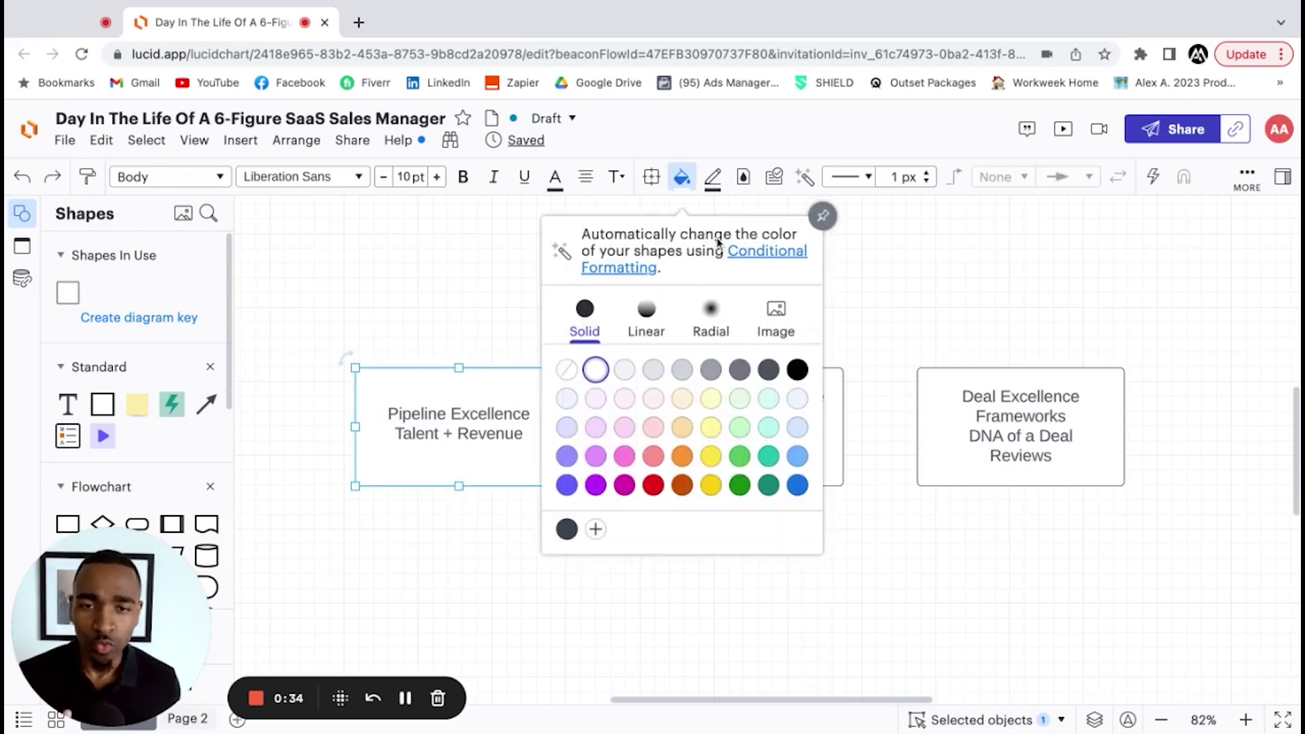
pyautogui.click(740, 456)
pyautogui.click(670, 585)
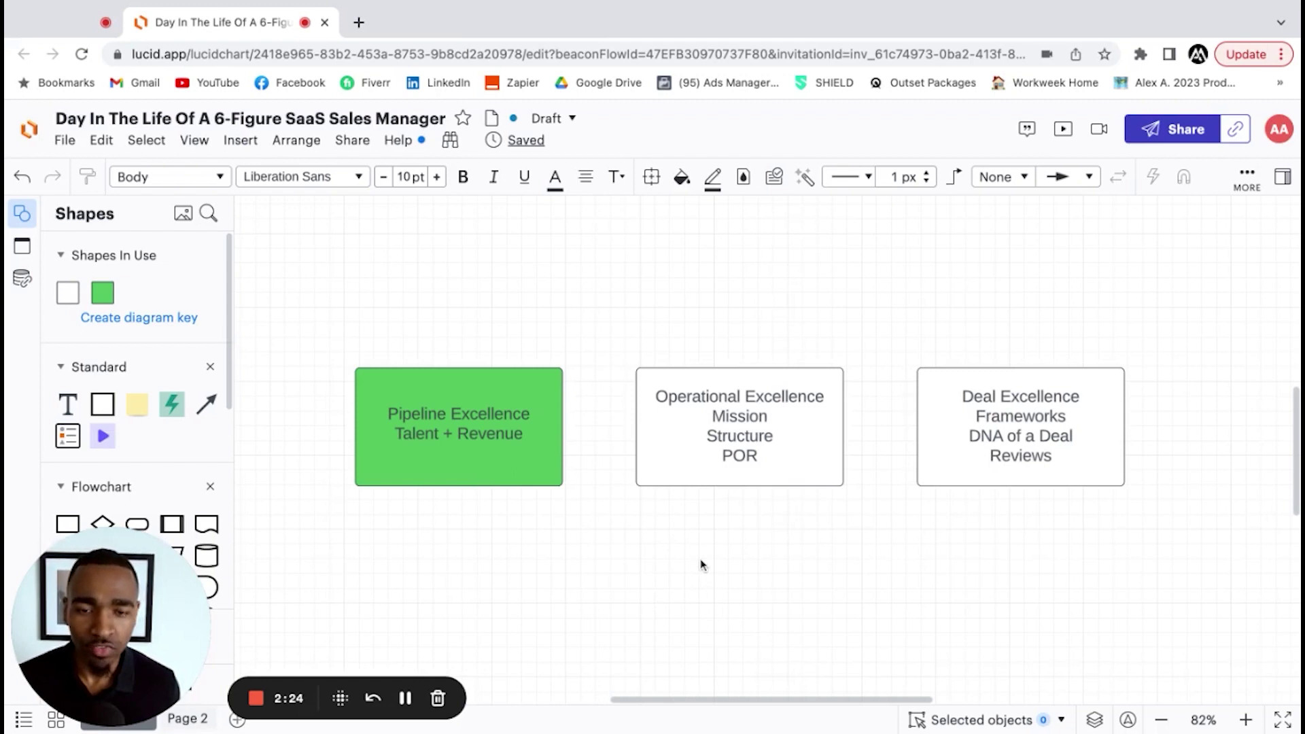
# Give the Operational Excellence box a yellow fill from the fill colour palette, then deselect it
pyautogui.hscroll(2, 724, 527)
pyautogui.scroll(1, 724, 526)
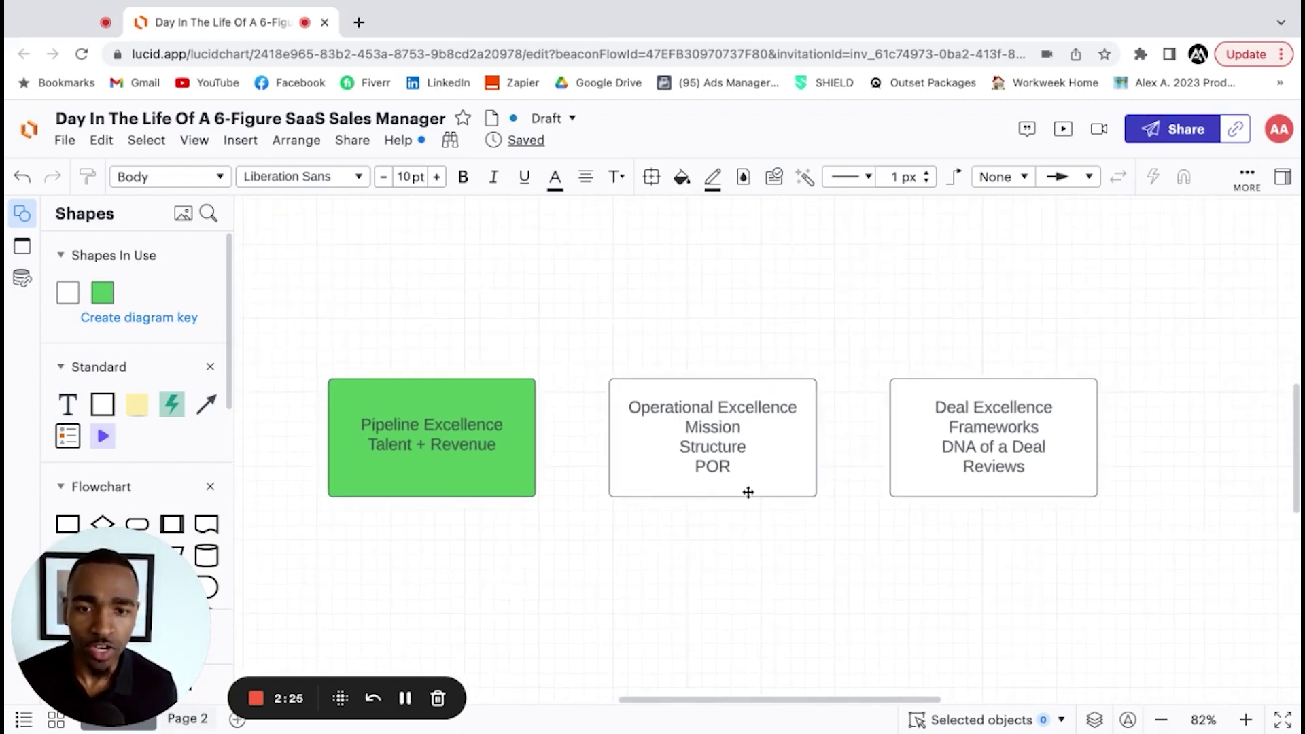
pyautogui.click(772, 466)
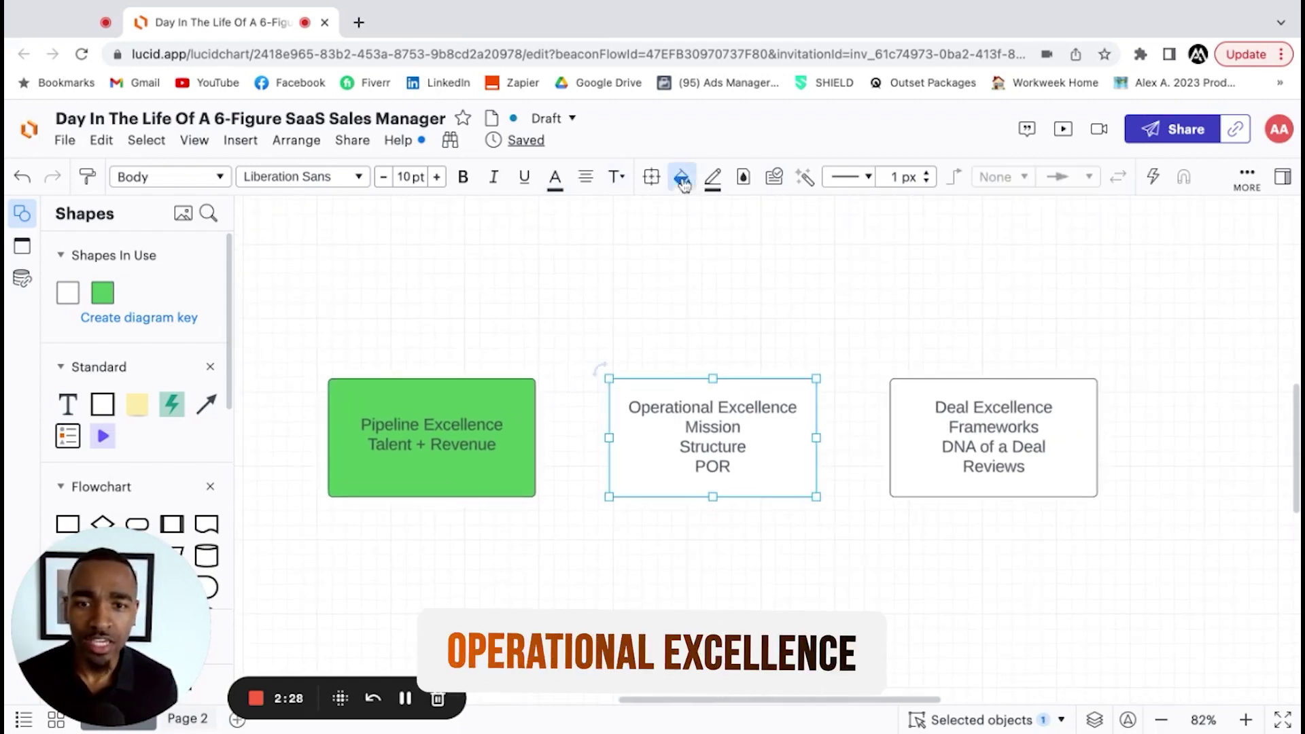
pyautogui.click(682, 177)
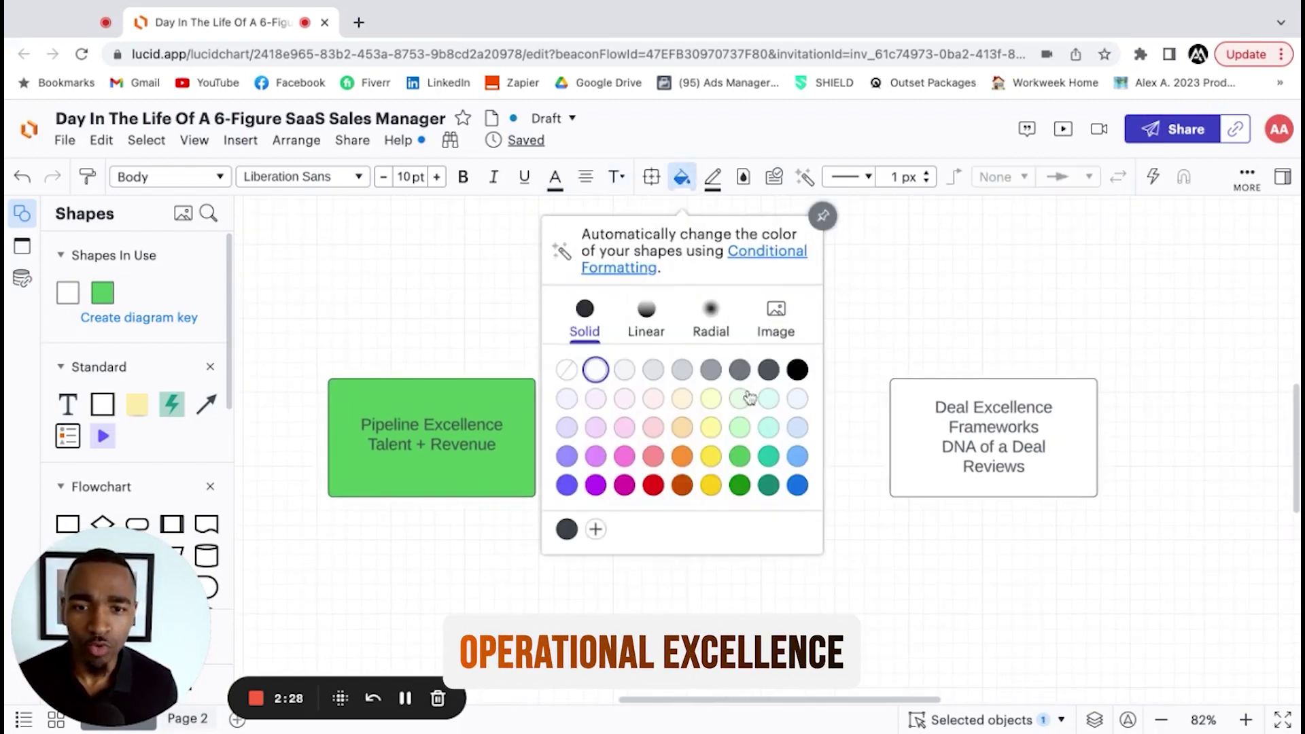
pyautogui.click(710, 456)
pyautogui.click(820, 564)
pyautogui.hscroll(2, 850, 557)
pyautogui.scroll(-1, 850, 557)
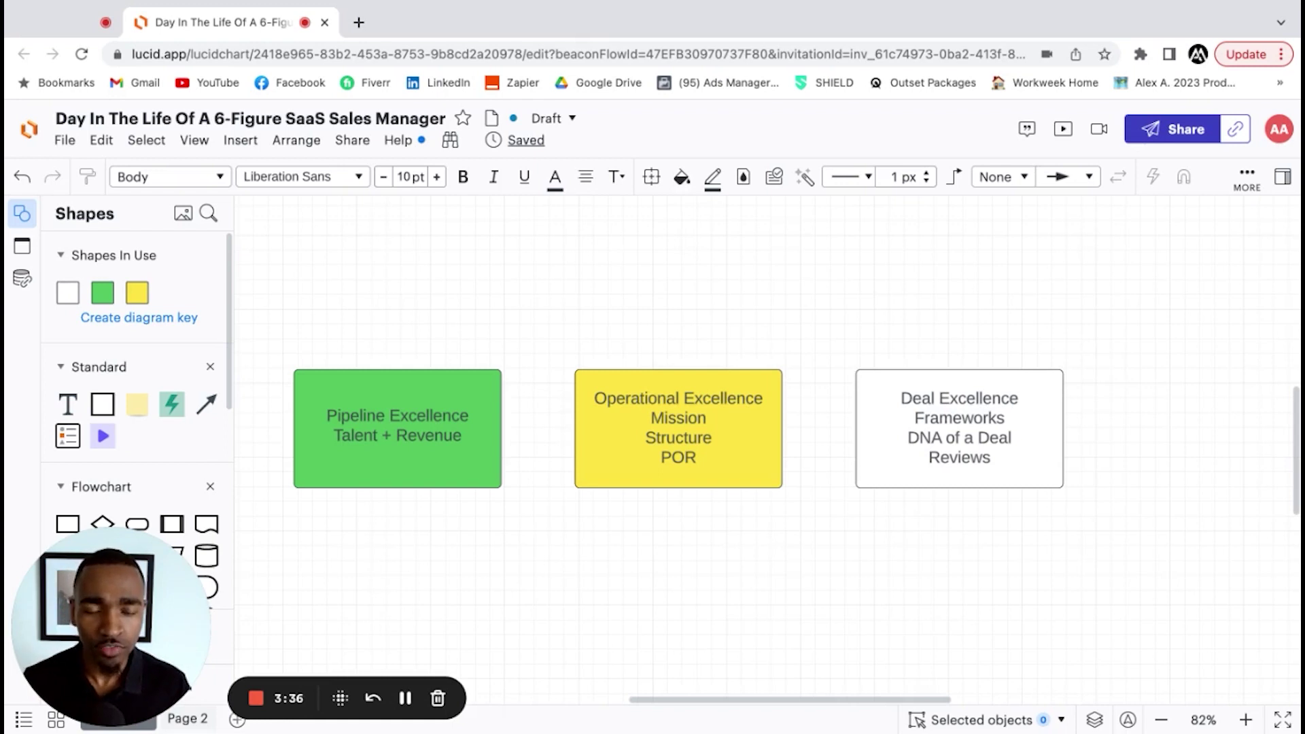
# Give the Deal Excellence box a teal fill, then deselect it
pyautogui.click(881, 416)
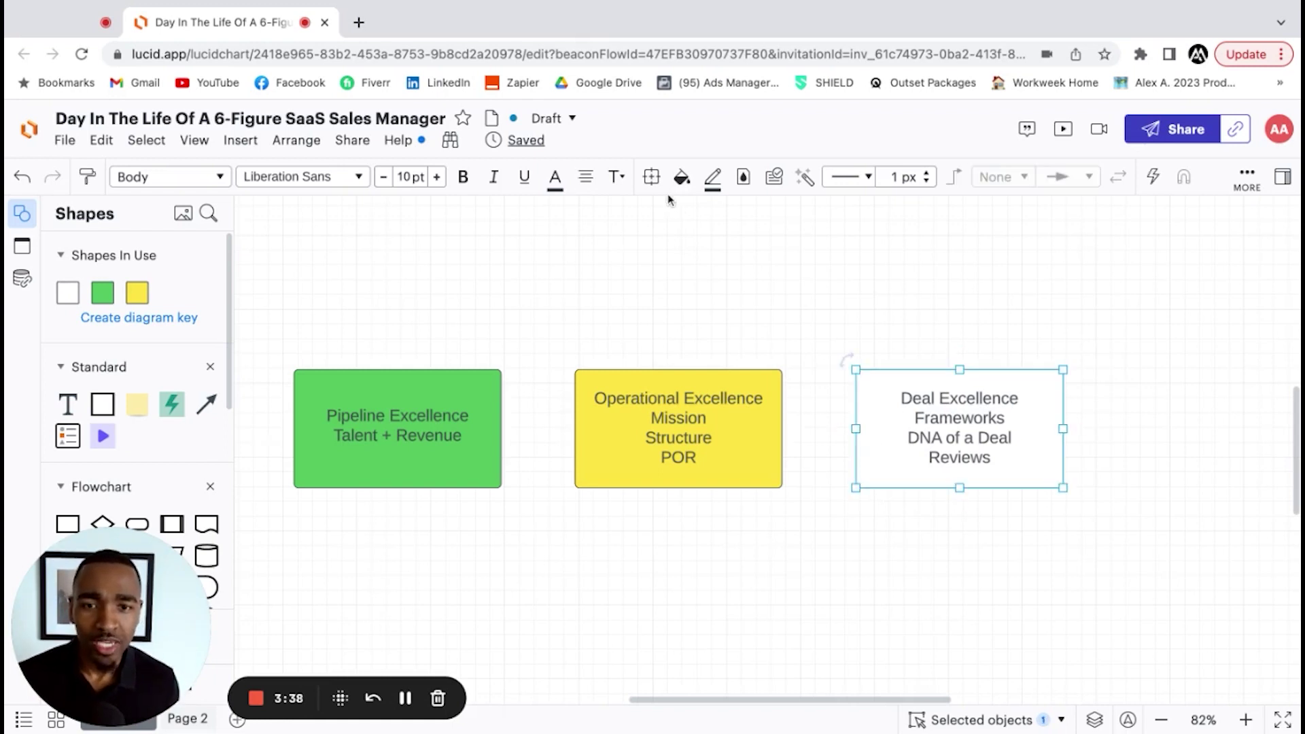
pyautogui.click(682, 177)
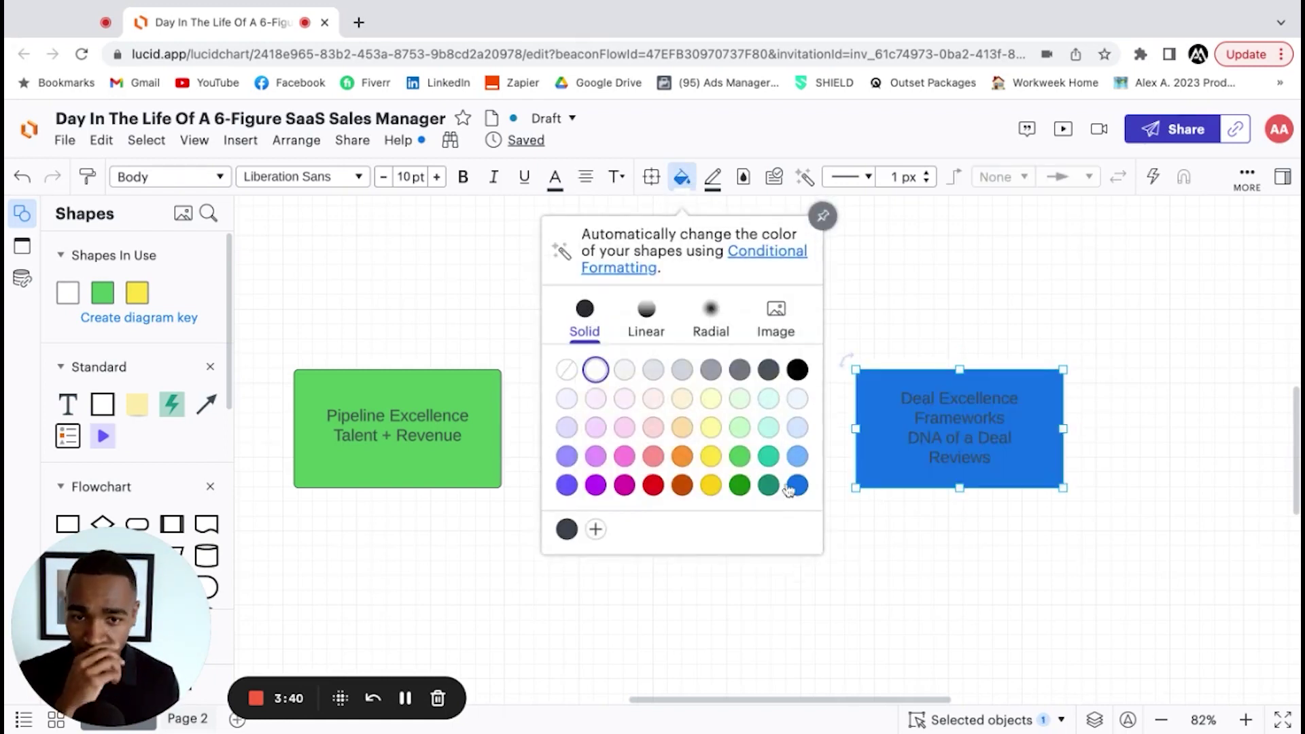
pyautogui.click(768, 456)
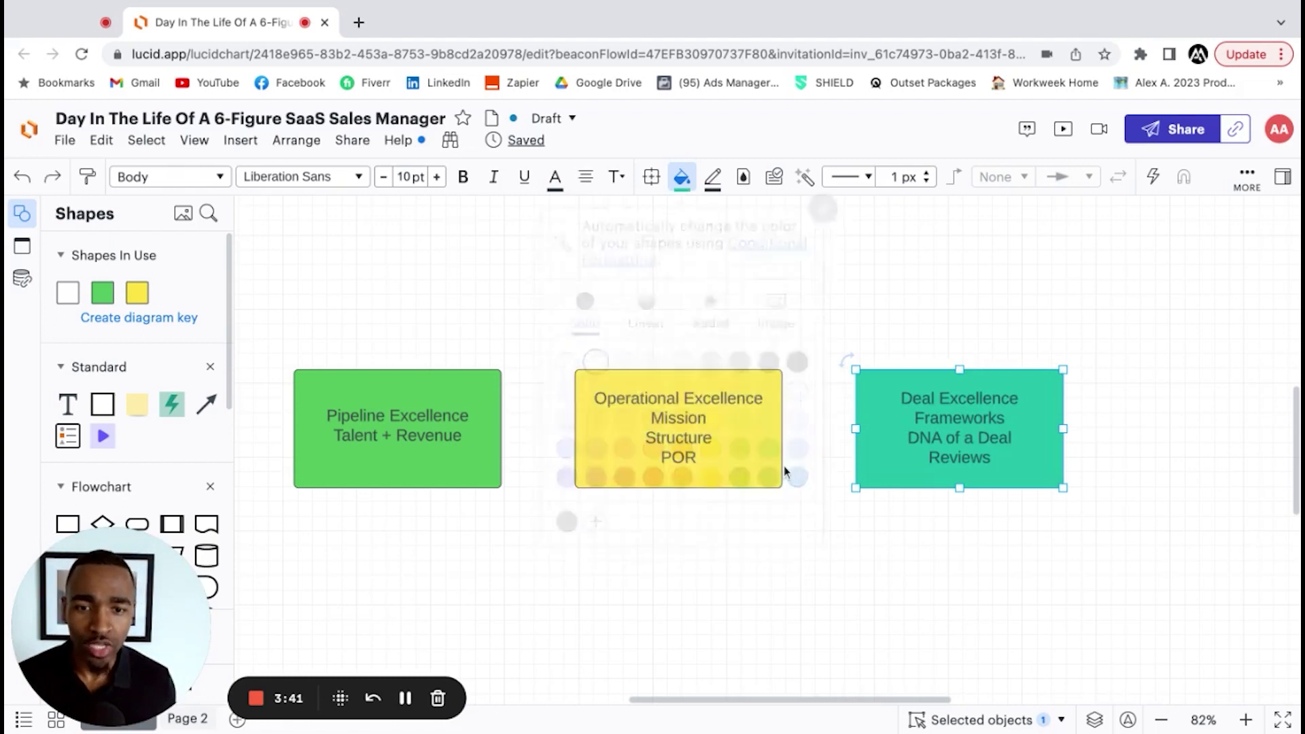
pyautogui.click(938, 624)
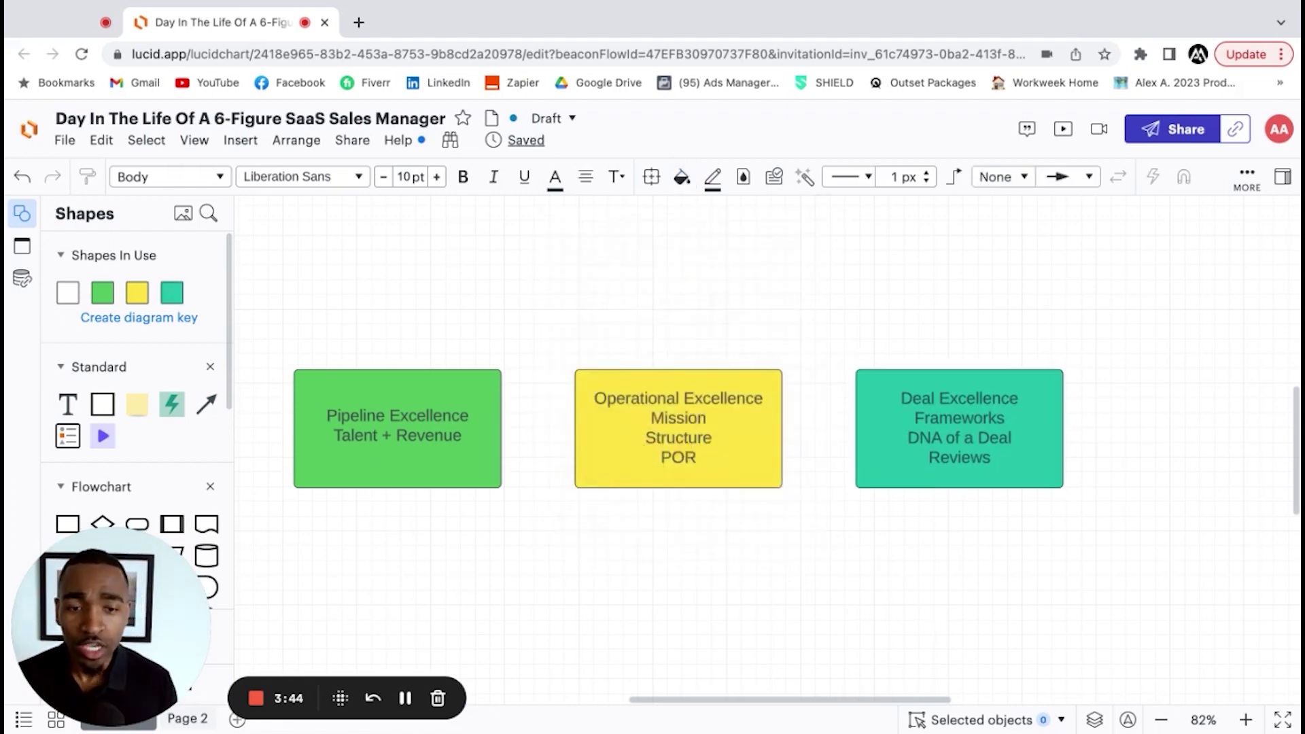
pyautogui.hscroll(-1, 917, 595)
pyautogui.scroll(1, 917, 595)
pyautogui.hscroll(-1, 918, 594)
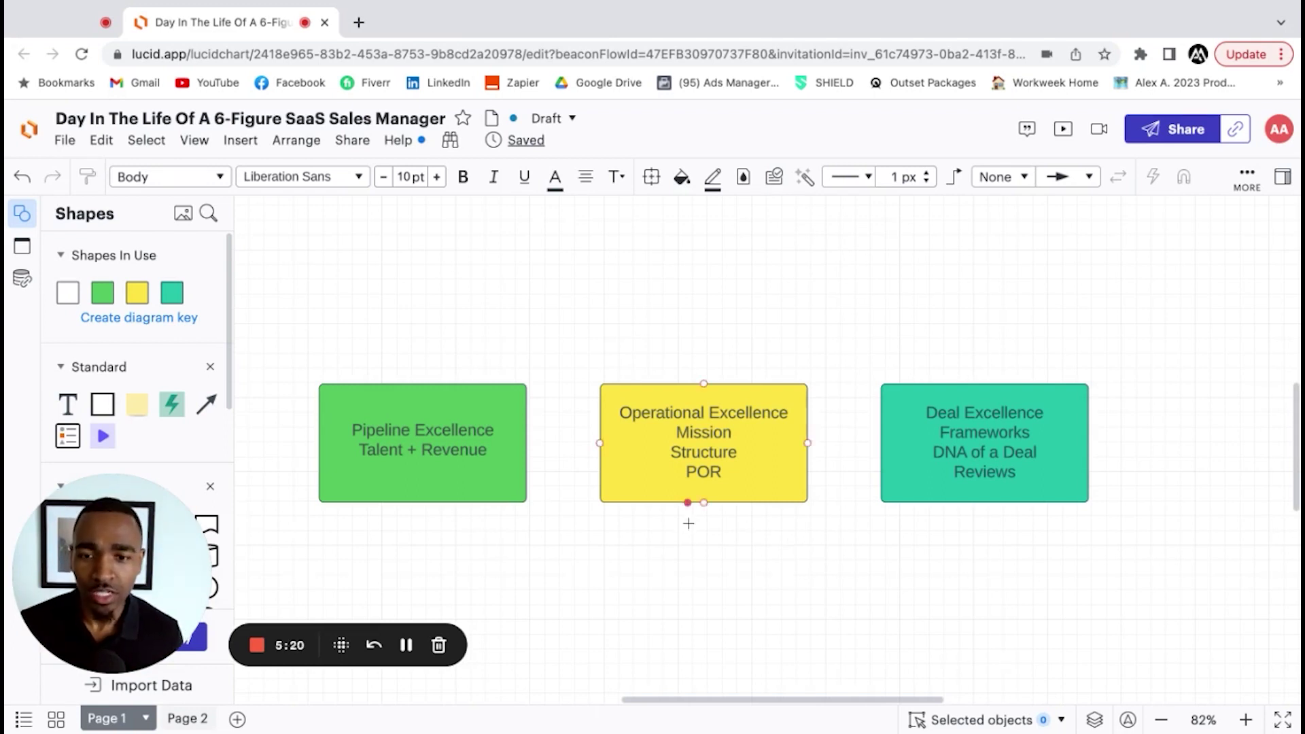
# Switch to Page 2 of the document and select the Monday schedule box
pyautogui.click(181, 722)
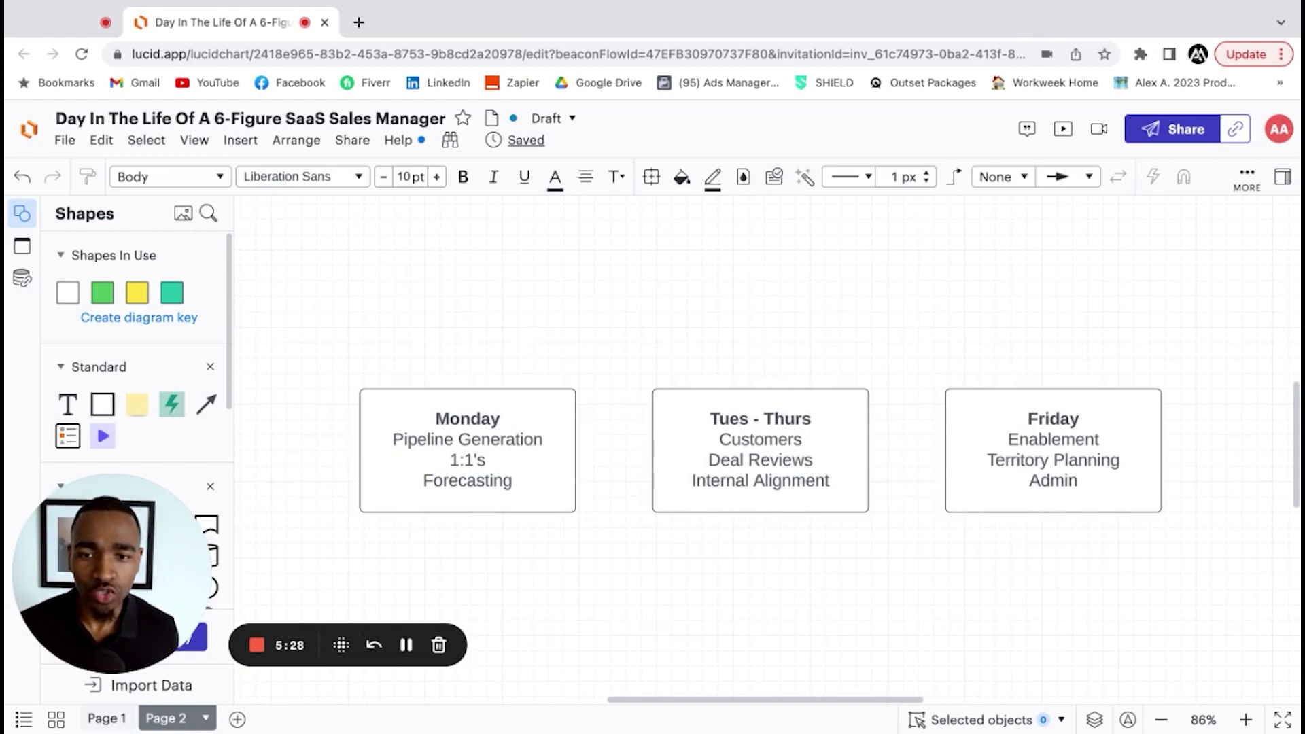
pyautogui.hscroll(2, 747, 452)
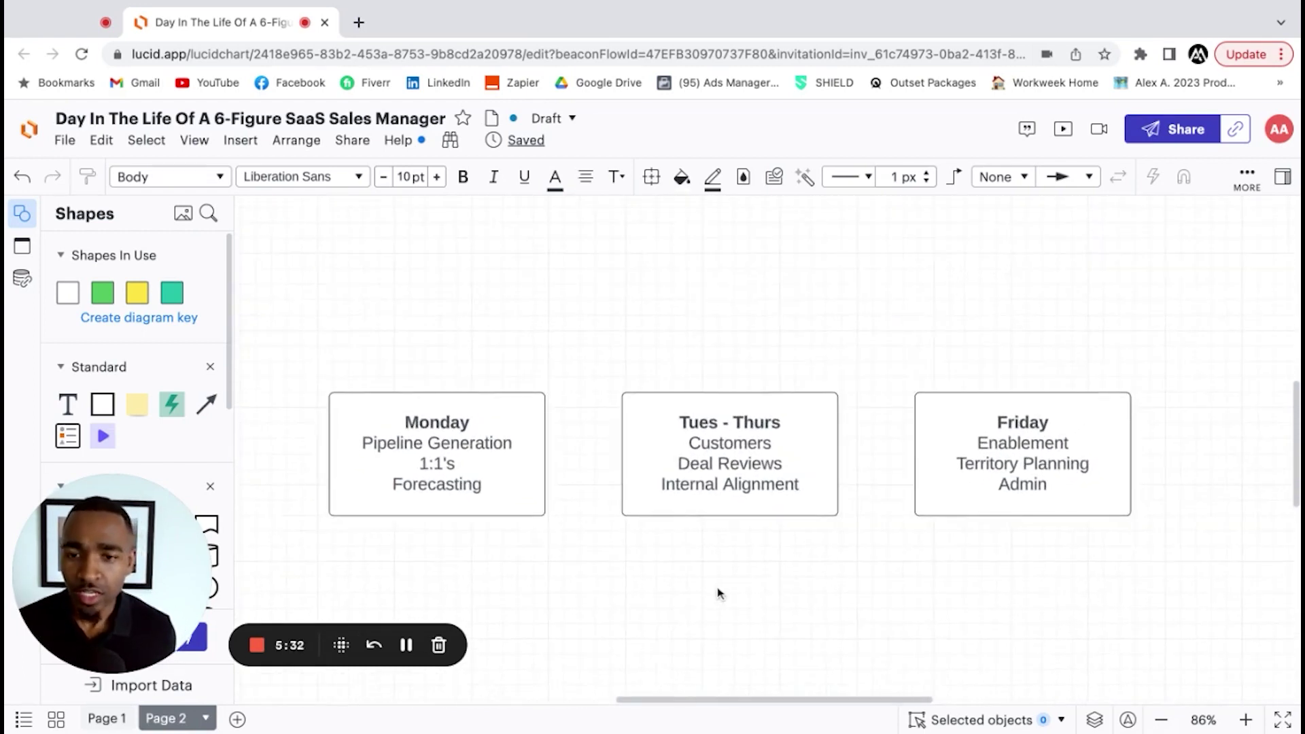
pyautogui.click(504, 458)
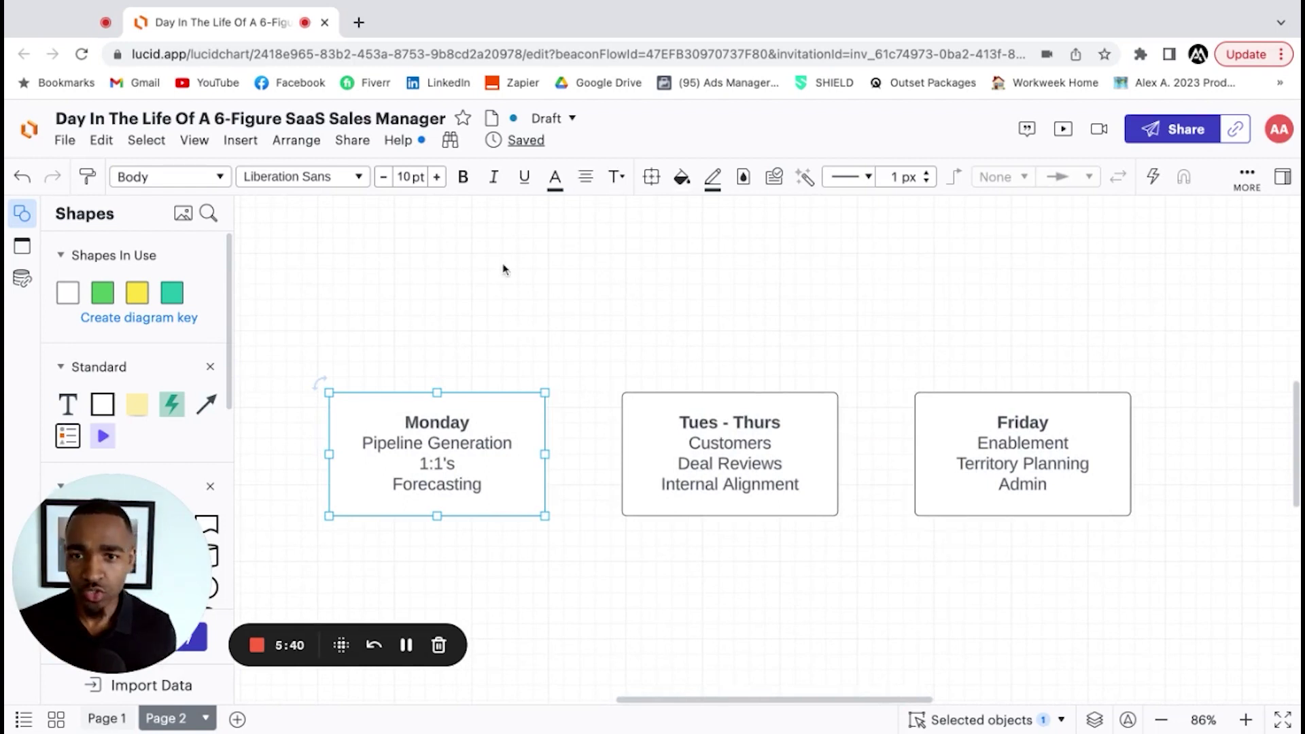
# Apply the pink swatch to the selected Monday box, then deselect it
pyautogui.click(685, 186)
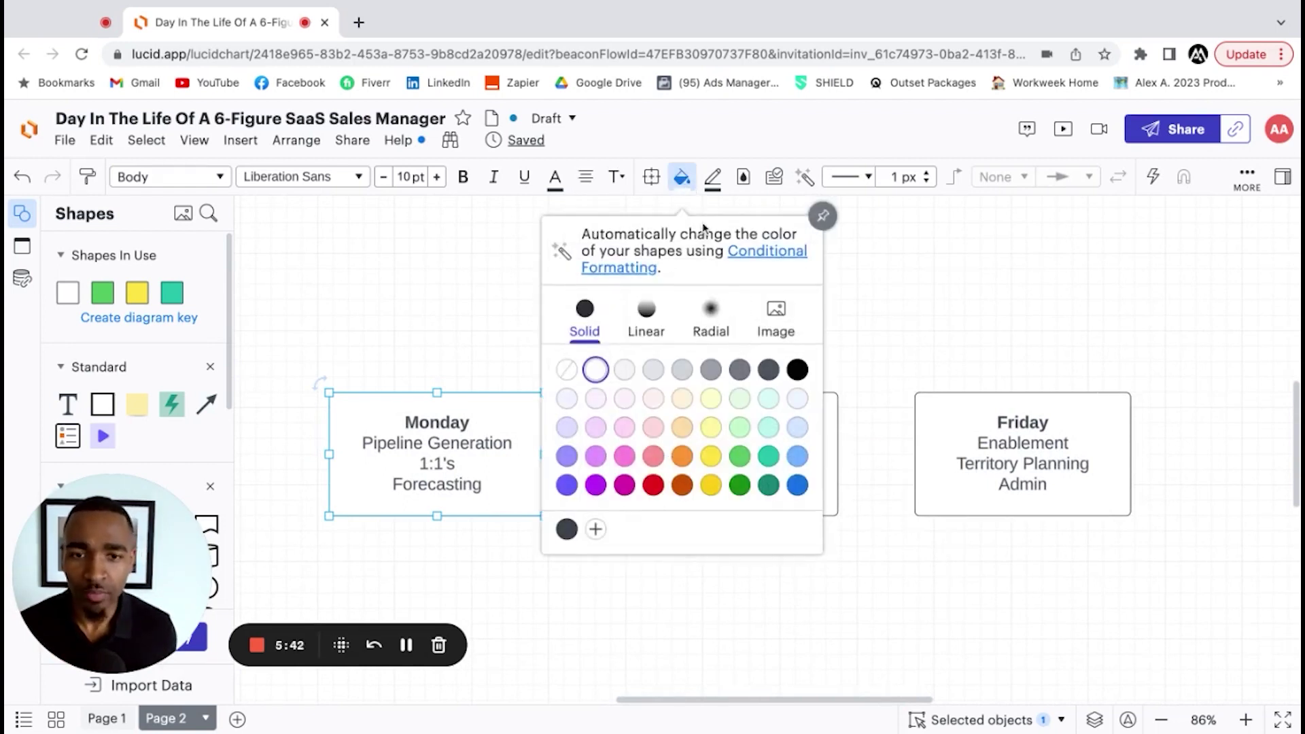
pyautogui.click(652, 456)
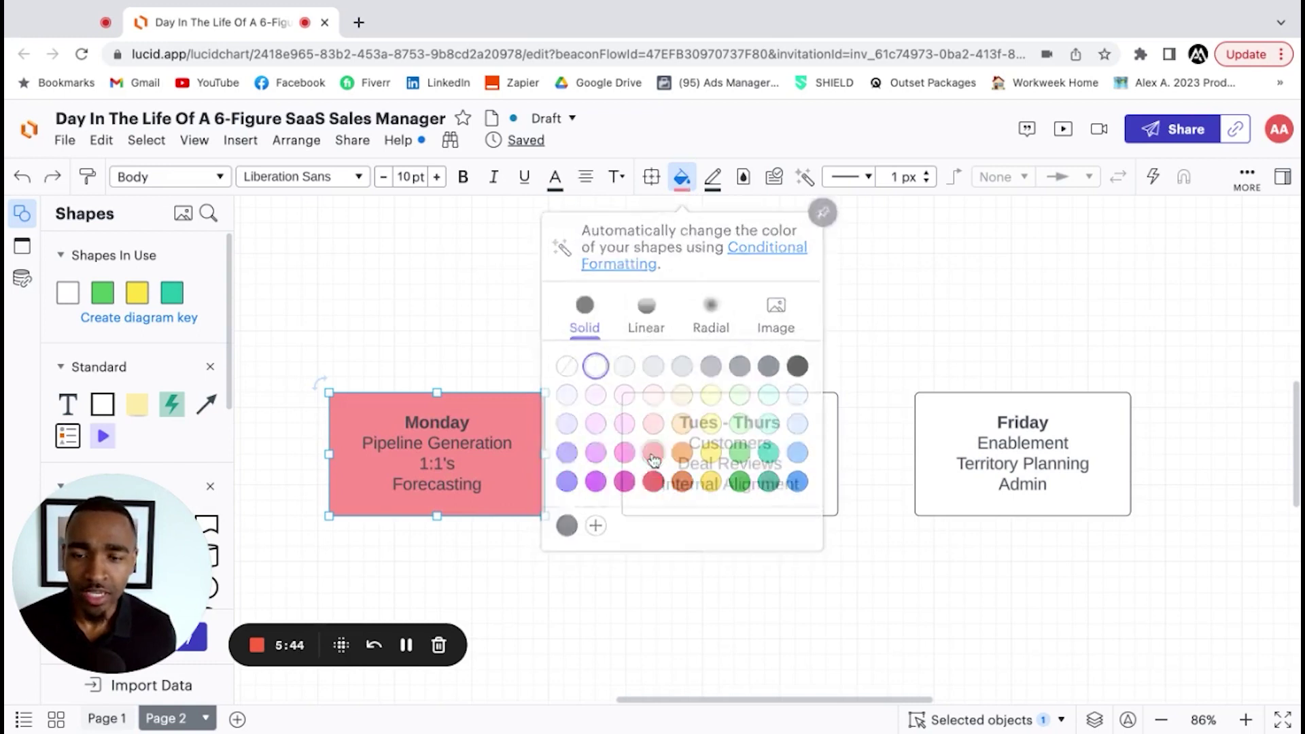
pyautogui.click(691, 607)
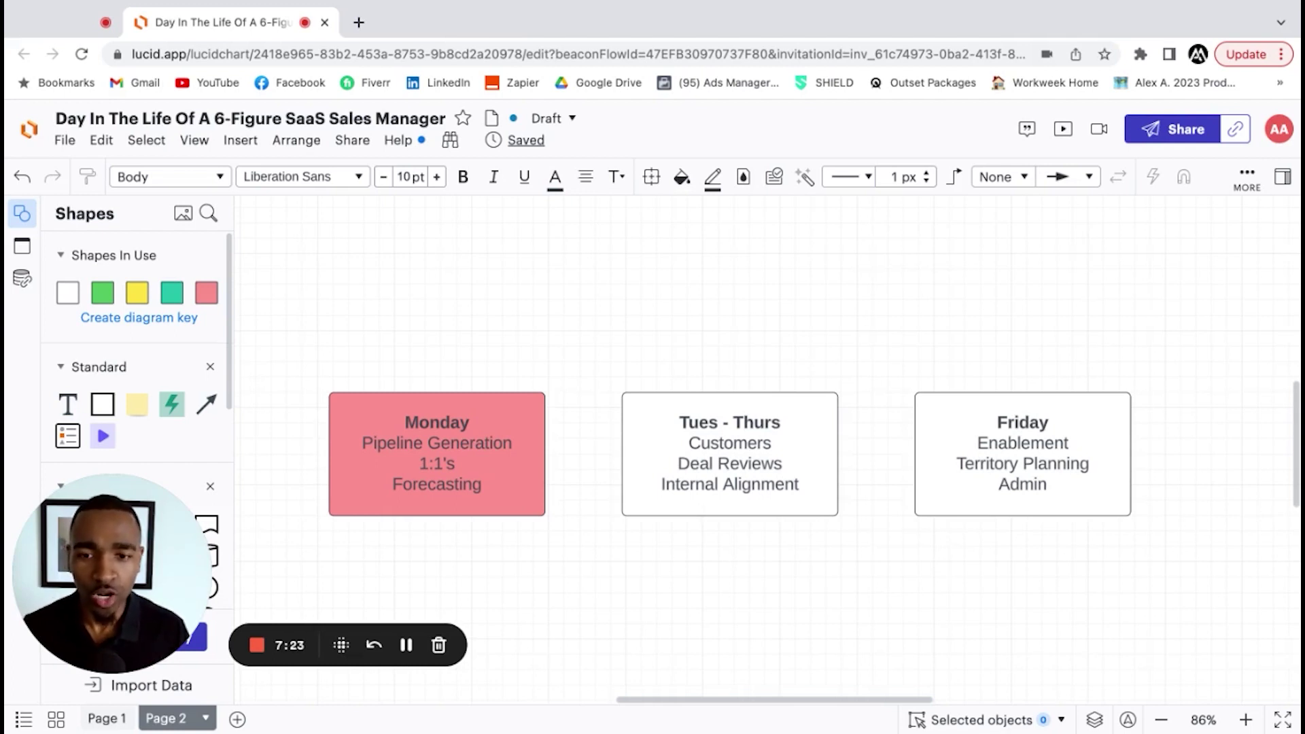
# Give the Tues - Thurs box an orange fill, then deselect it
pyautogui.click(657, 431)
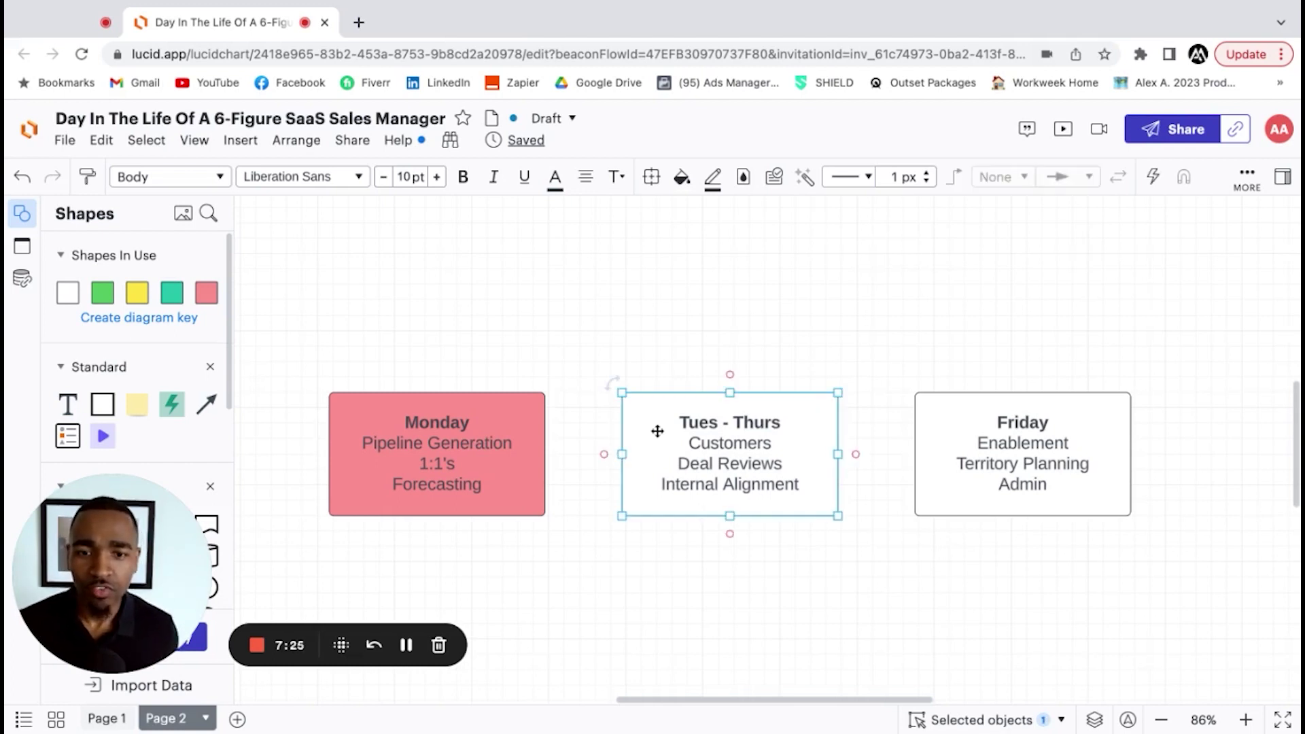
pyautogui.click(682, 176)
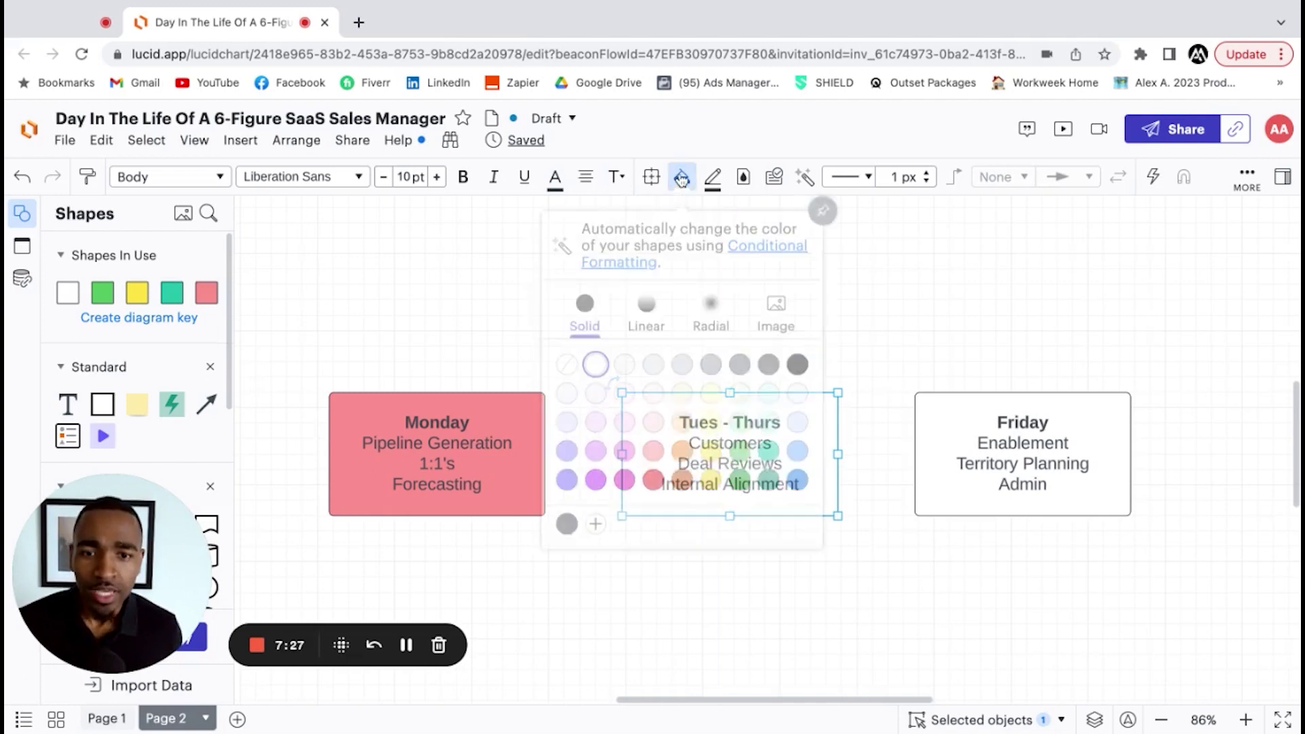
pyautogui.click(682, 456)
pyautogui.click(846, 573)
pyautogui.hscroll(3, 850, 577)
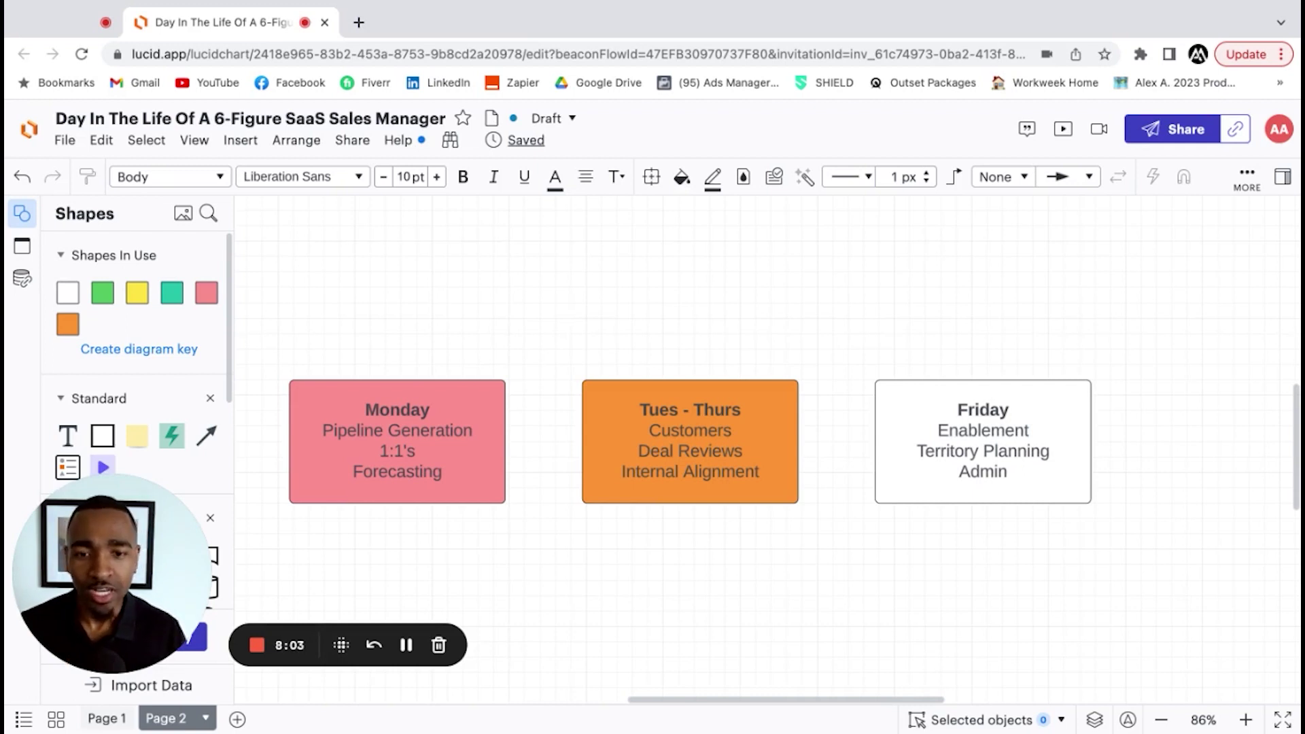
pyautogui.hscroll(-2, 768, 449)
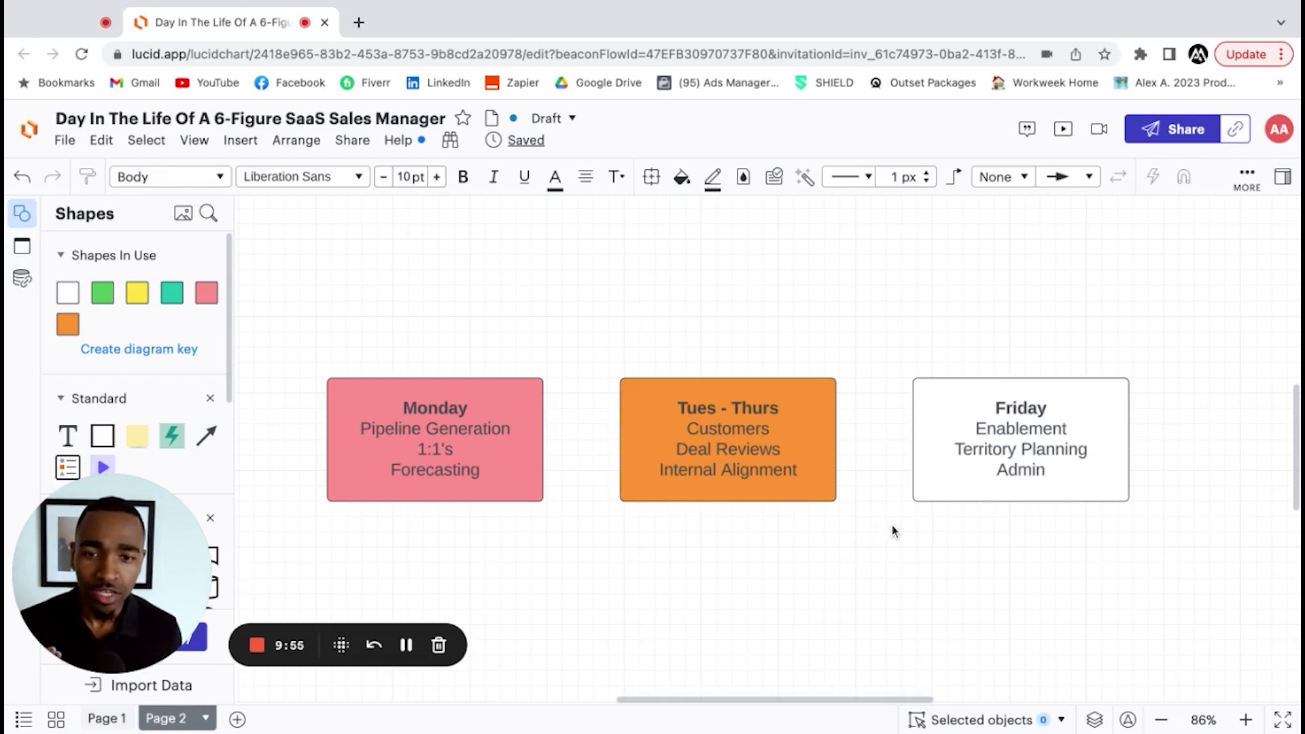
# Give the Friday box a green fill, then deselect it
pyautogui.moveTo(928, 483); pyautogui.dragTo(930, 486)
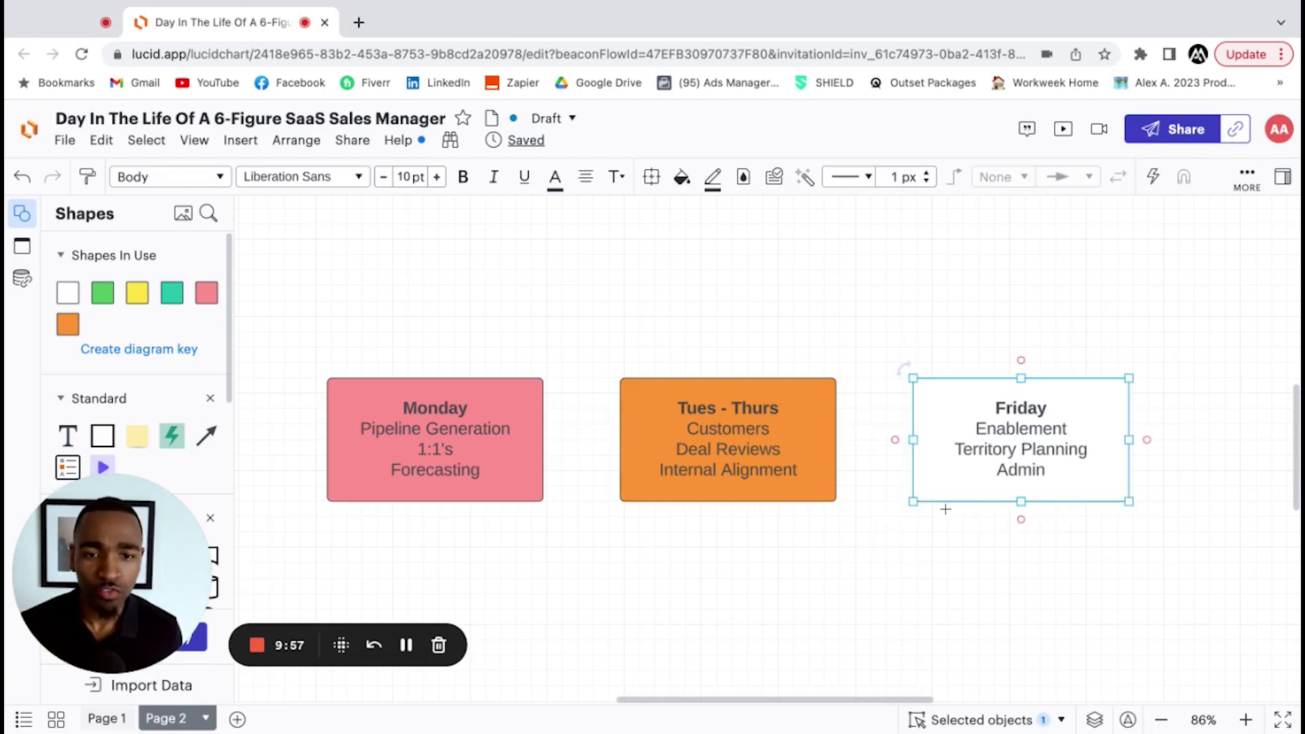
pyautogui.click(677, 178)
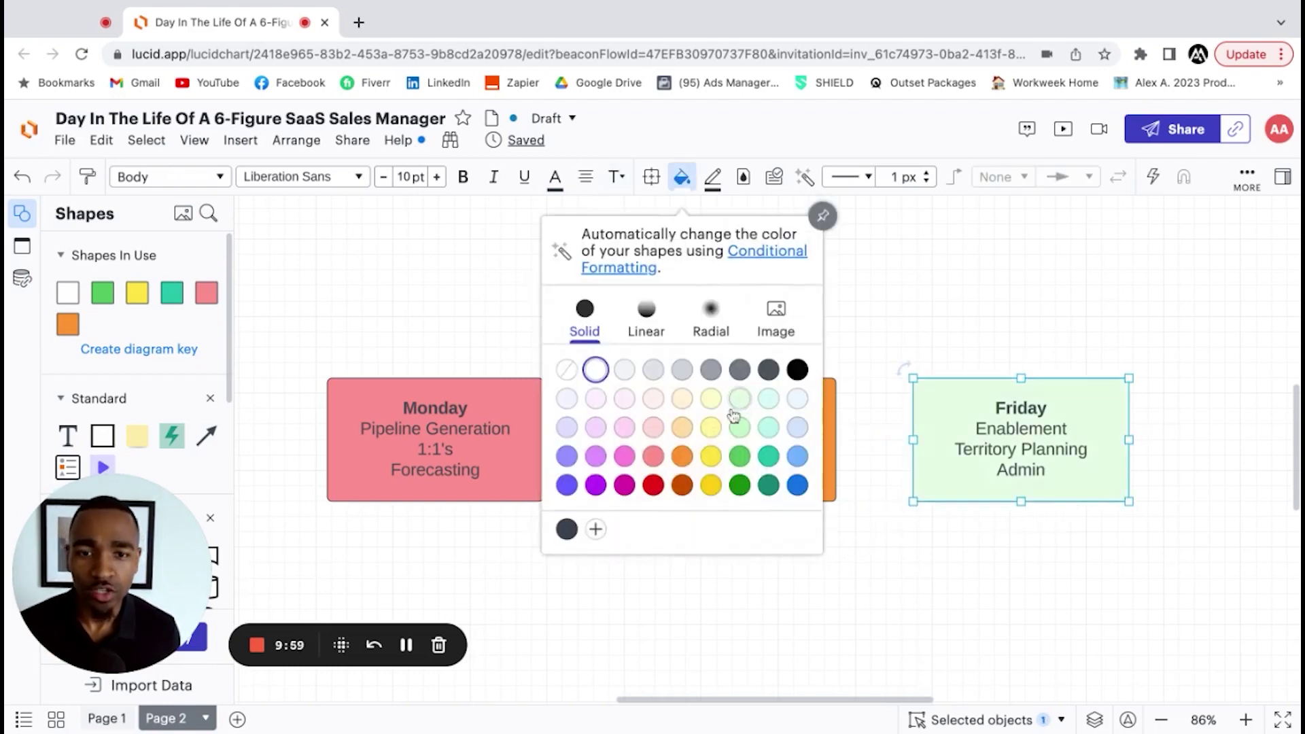
pyautogui.click(739, 457)
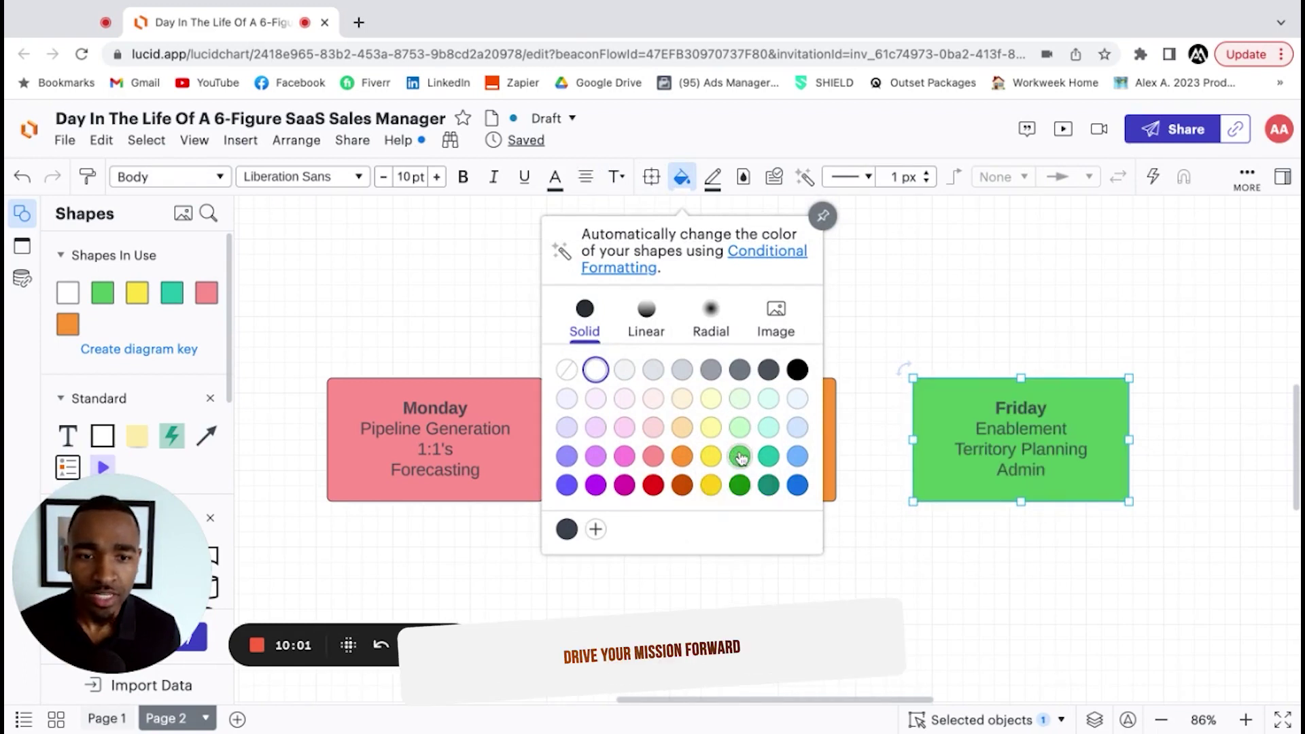
pyautogui.click(902, 607)
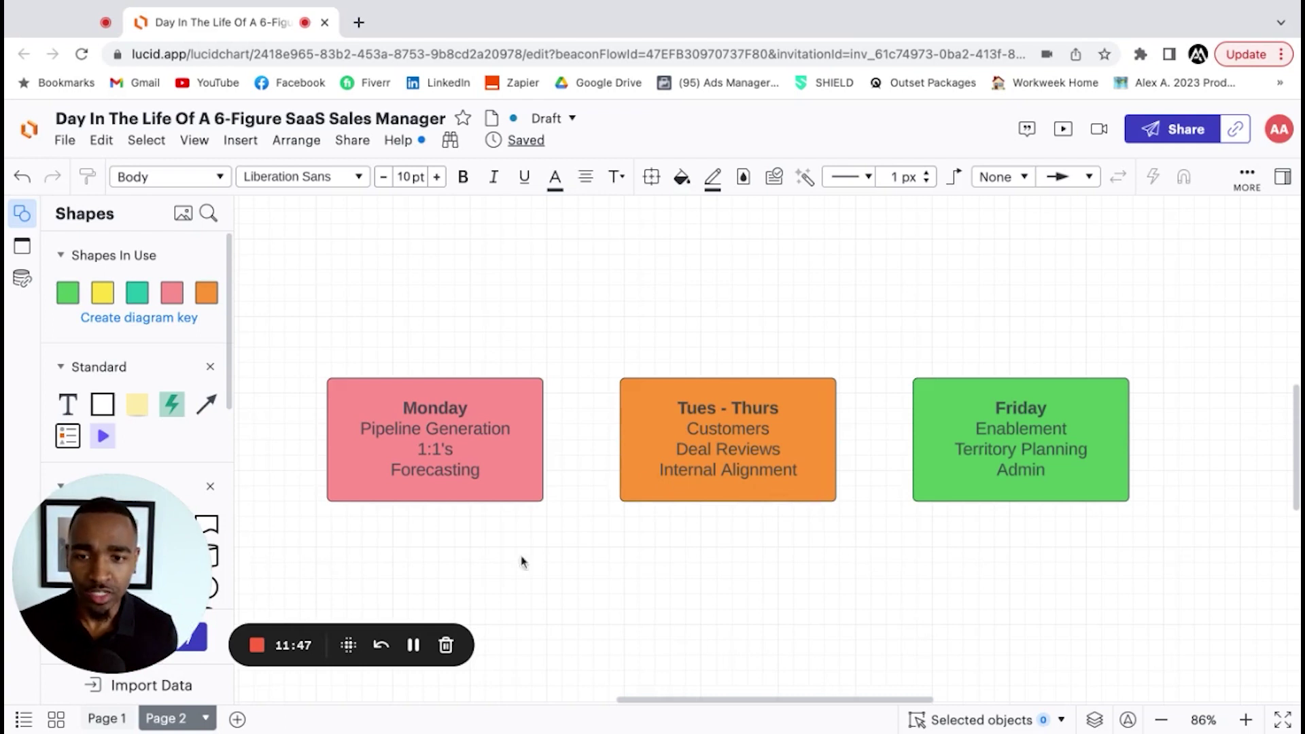
pyautogui.click(466, 457)
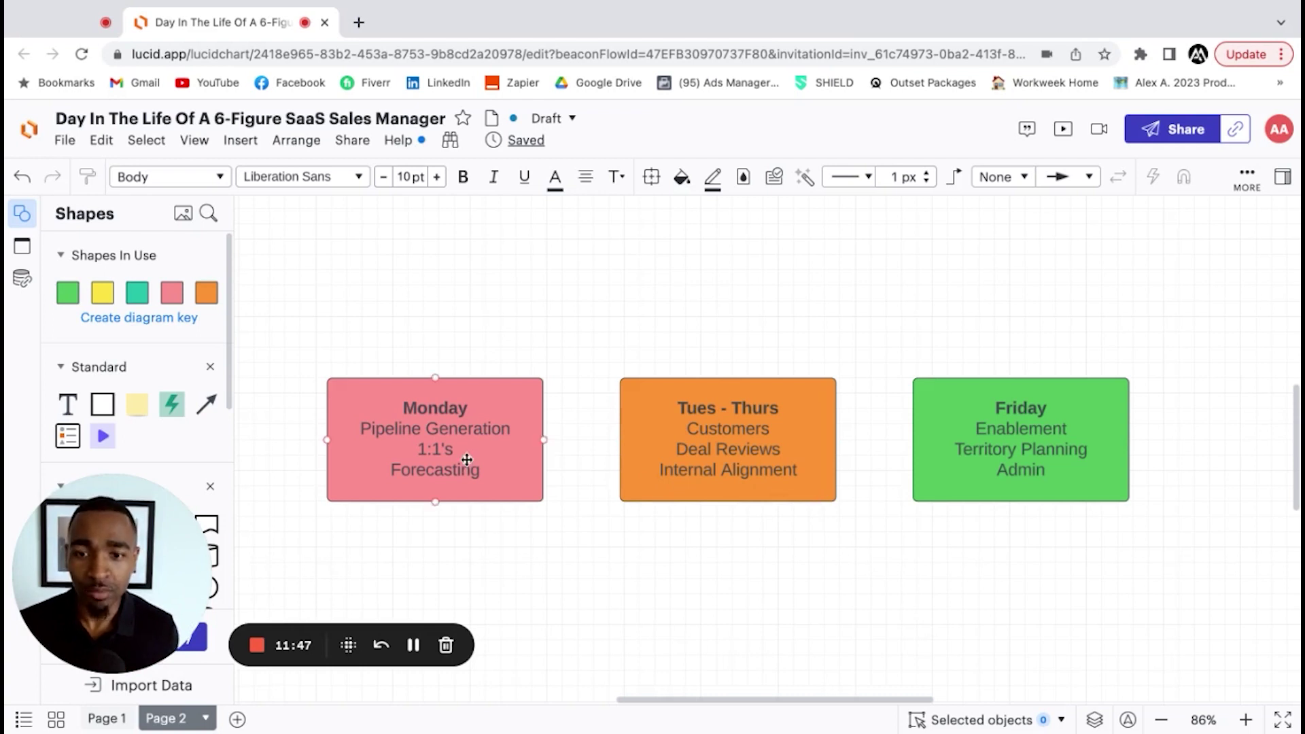
pyautogui.click(573, 586)
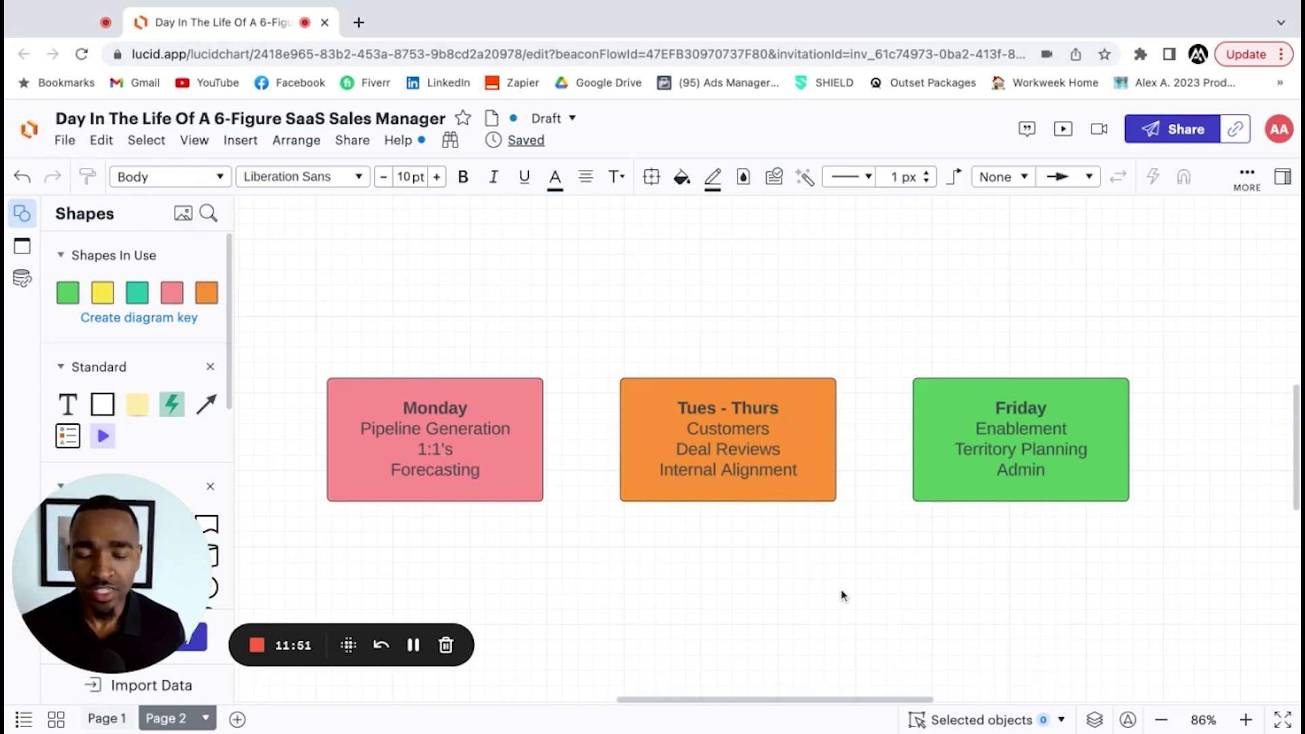